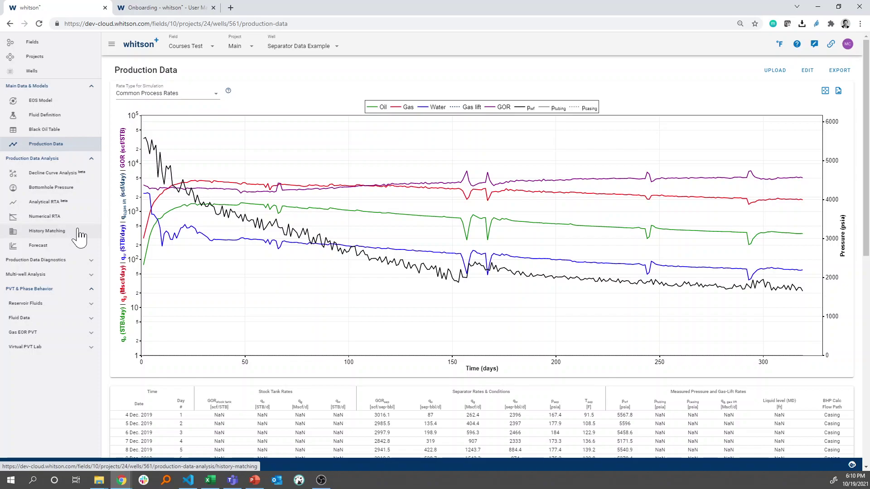
# Open Numerical RTA and compare its fluid initialization inputs with the Fluid Initialization sheet of the Excel workbook placed side by side
pyautogui.click(76, 222)
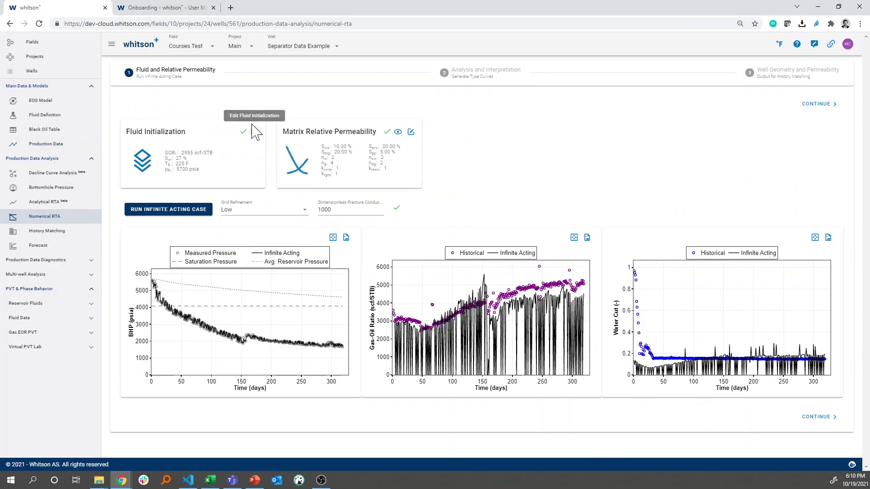
pyautogui.click(255, 133)
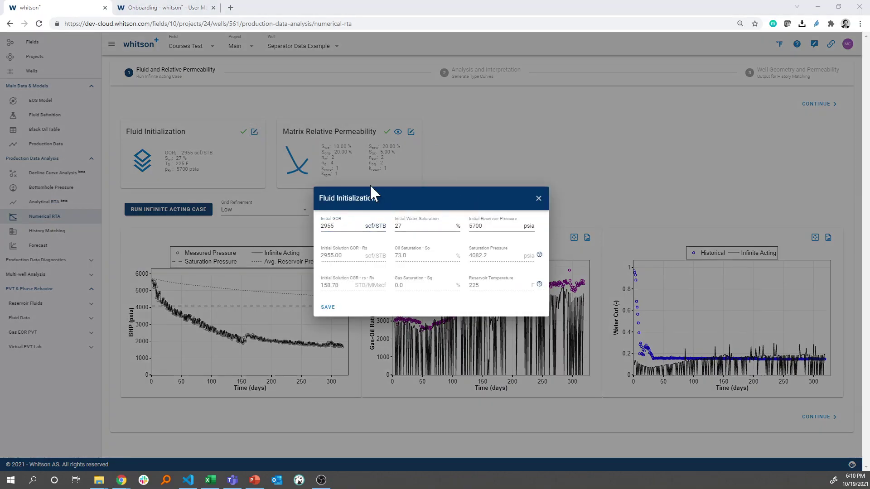
pyautogui.hotkey('alt', 'Tab')
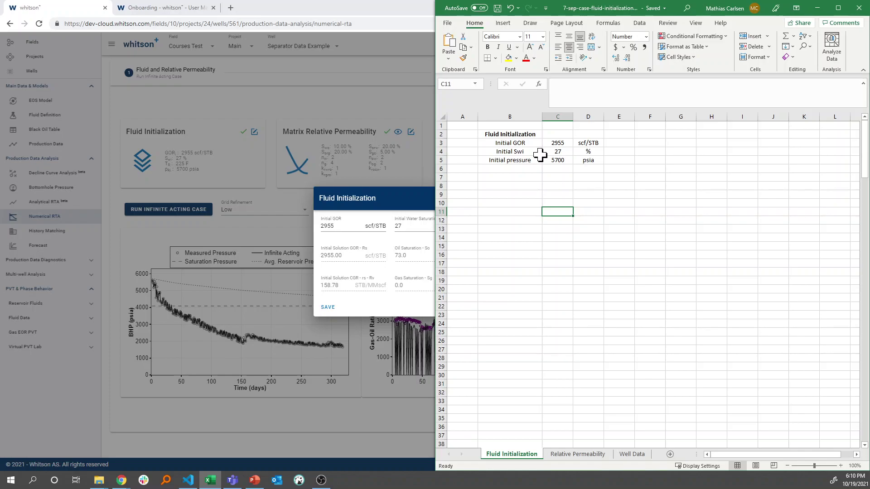
pyautogui.click(323, 9)
pyautogui.press('super+Left')
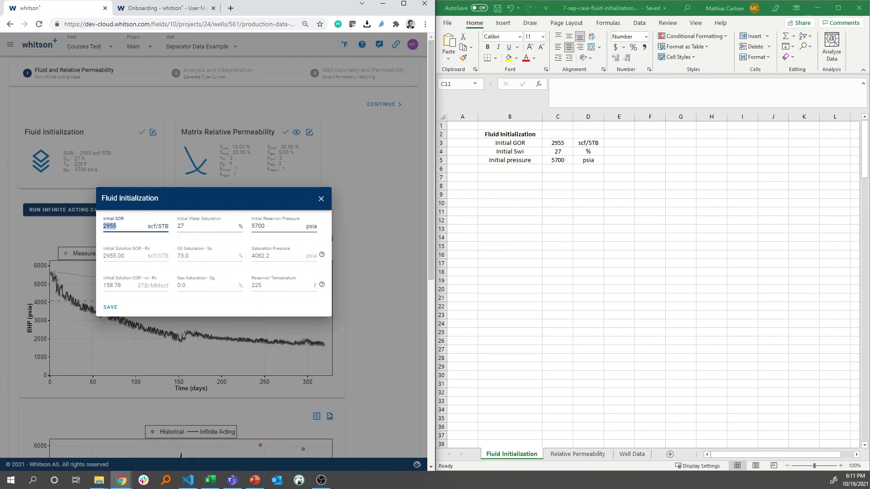
pyautogui.click(321, 200)
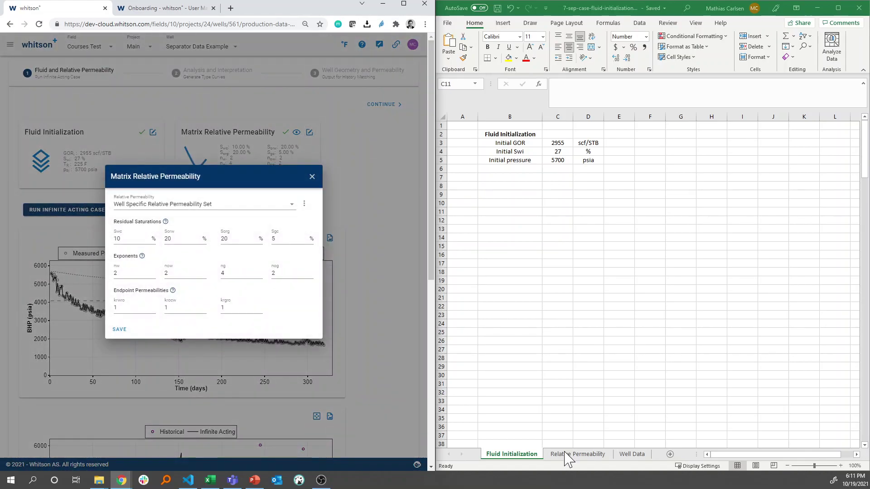
# Compare the matrix relative permeability inputs with the workbook's Relative Permeability sheet, and set the sheet's ng exponent to 4 and save
pyautogui.click(566, 455)
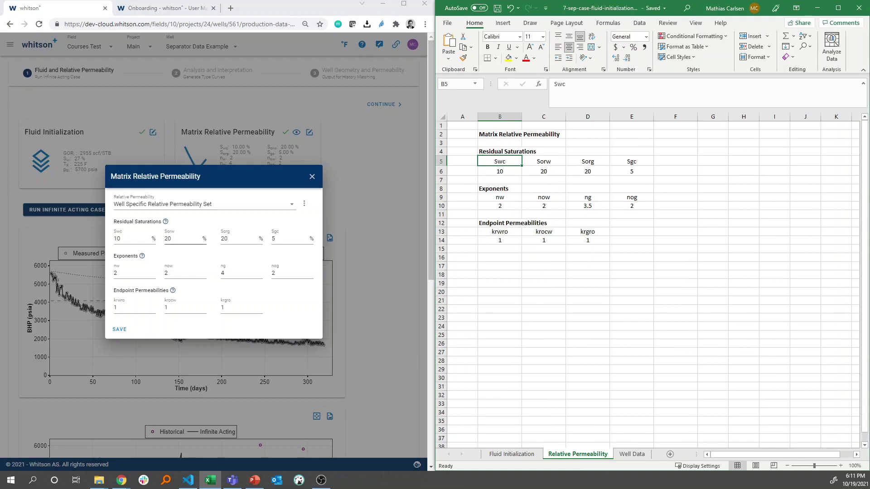
pyautogui.click(181, 249)
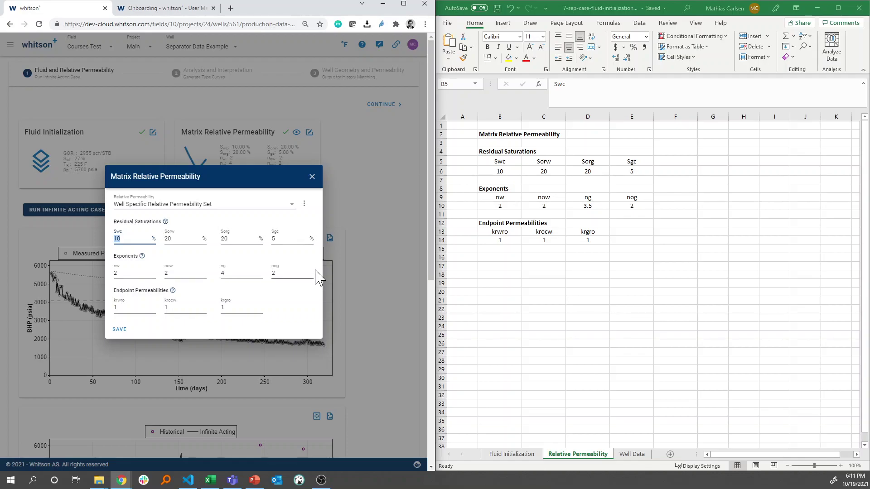
pyautogui.click(594, 206)
pyautogui.write('4')
pyautogui.press('Return')
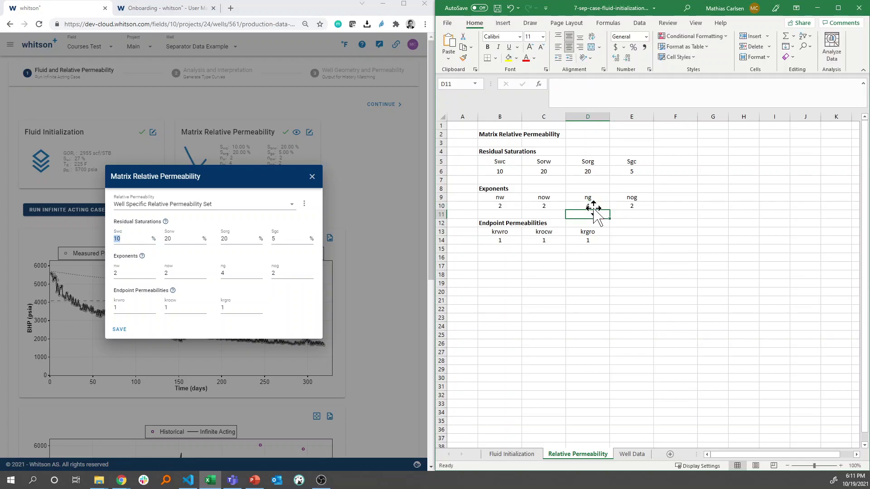
pyautogui.click(497, 7)
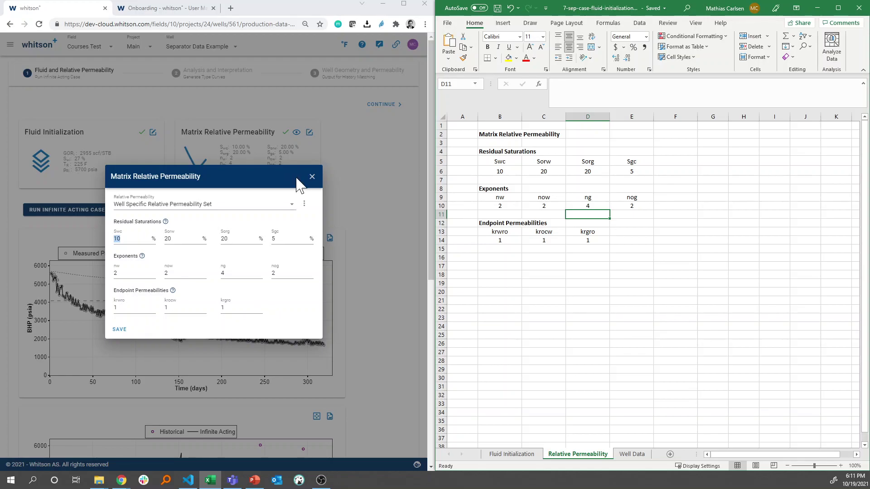
pyautogui.click(312, 177)
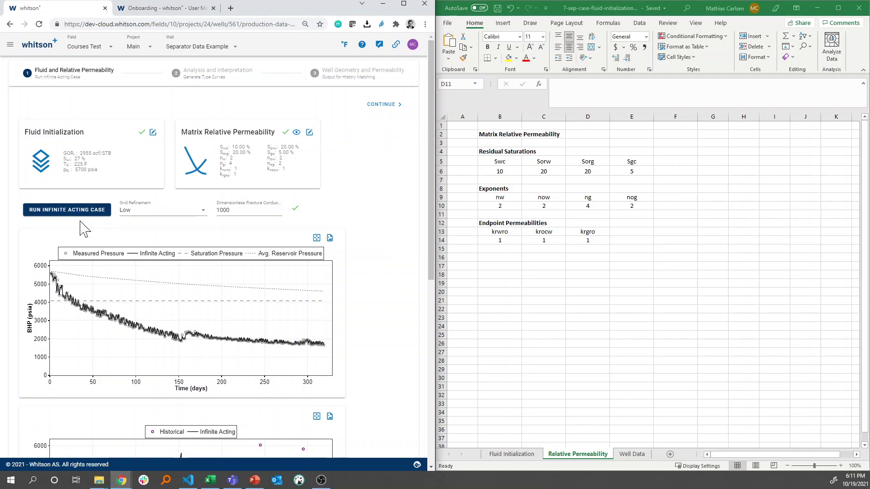
# Open the Analysis and Interpretation stage at full window size and examine the Bowie diagnostic, cumulative and square root of time plots
pyautogui.click(404, 4)
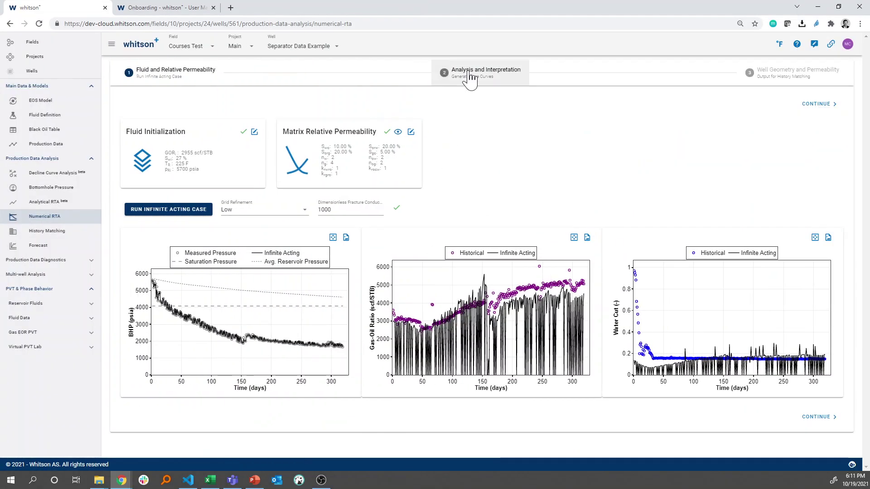
pyautogui.click(469, 76)
pyautogui.click(166, 127)
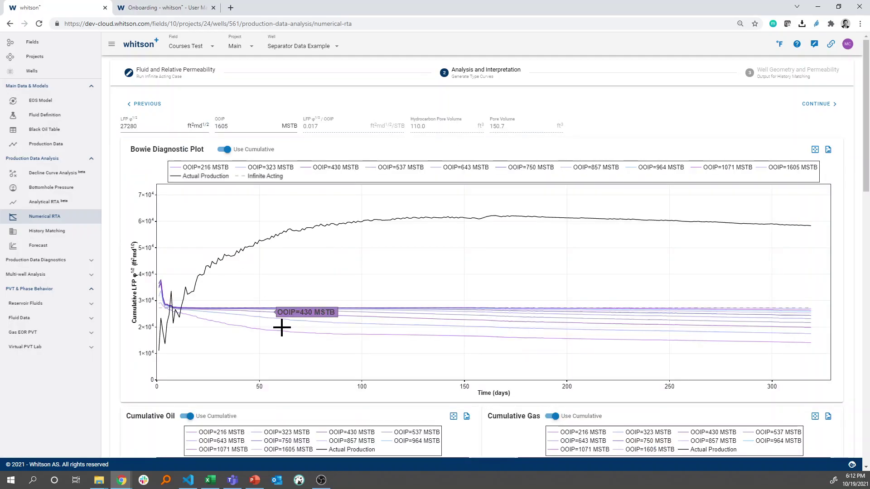
pyautogui.scroll(-7, 281, 326)
pyautogui.scroll(-3, 282, 327)
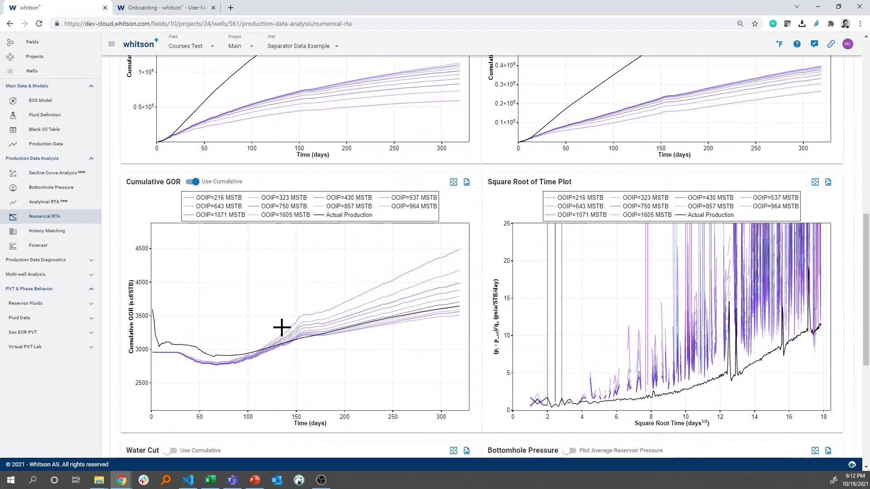
pyautogui.scroll(3, 282, 327)
pyautogui.scroll(6, 282, 327)
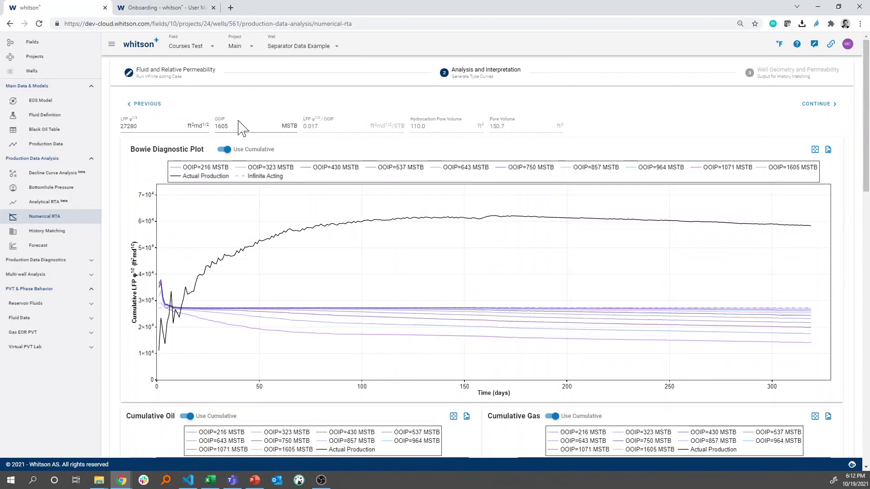
# Try LFP φ^1/2 values of 60000 and 57500 and compare the type curves with actual production
pyautogui.moveTo(138, 127); pyautogui.dragTo(113, 129)
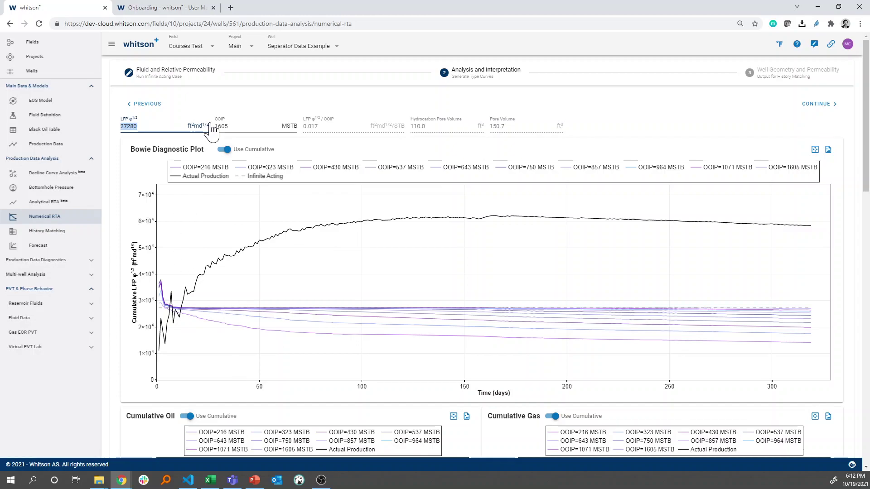
pyautogui.write('500')
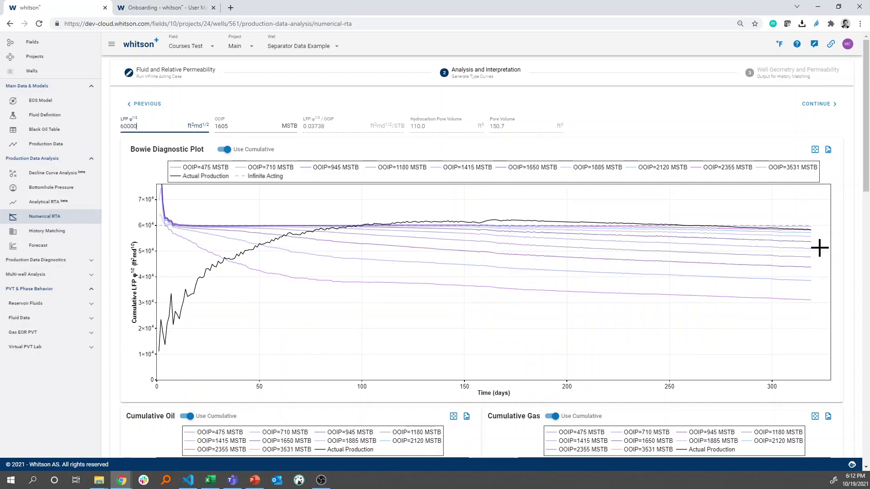
pyautogui.scroll(-8, 634, 236)
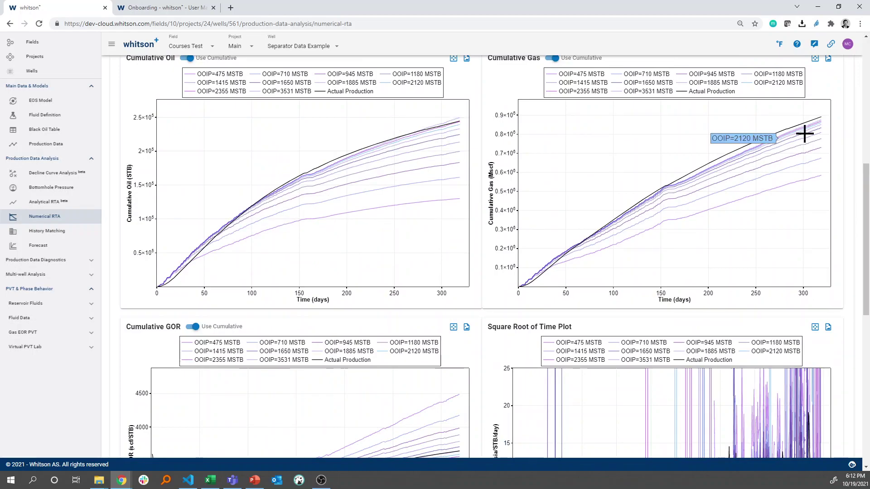
pyautogui.scroll(8, 825, 126)
pyautogui.moveTo(127, 127); pyautogui.dragTo(109, 134)
pyautogui.write('57500')
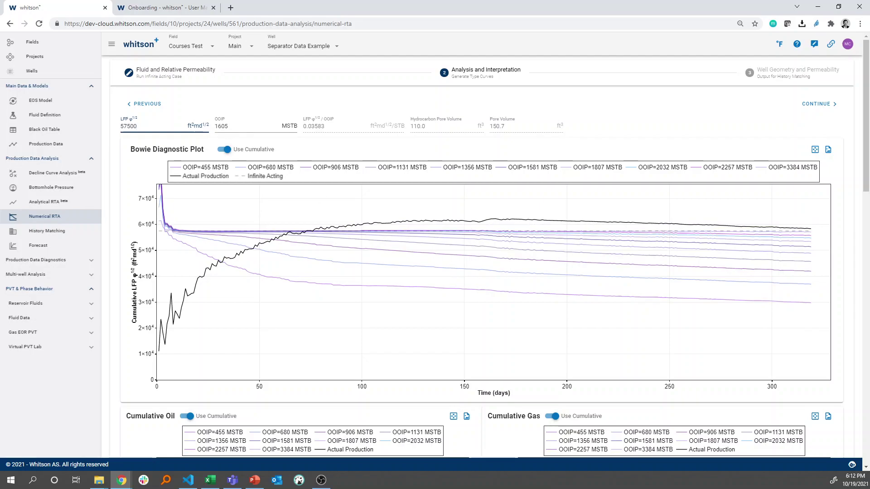
# Set LFP φ^1/2 to 62500, pick the 1964 MSTB OOIP curve and check the cumulative oil and gas plots
pyautogui.moveTo(128, 126); pyautogui.dragTo(105, 129)
pyautogui.write('62')
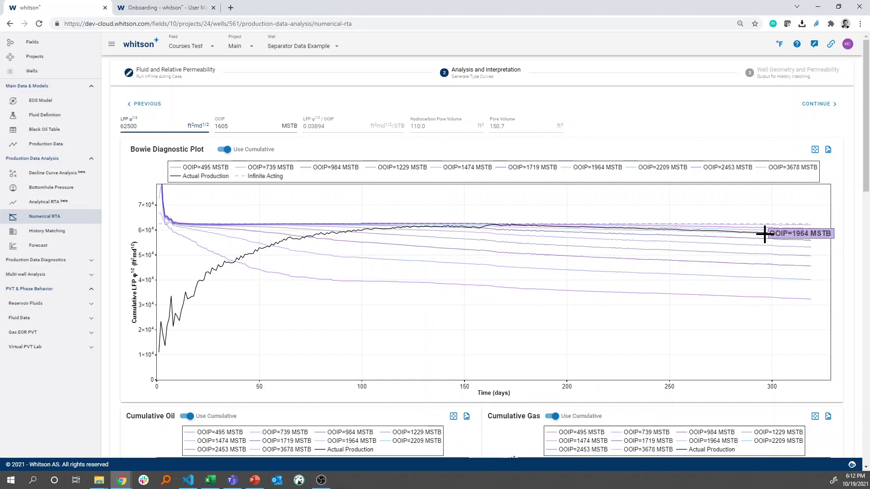
pyautogui.scroll(-7, 766, 235)
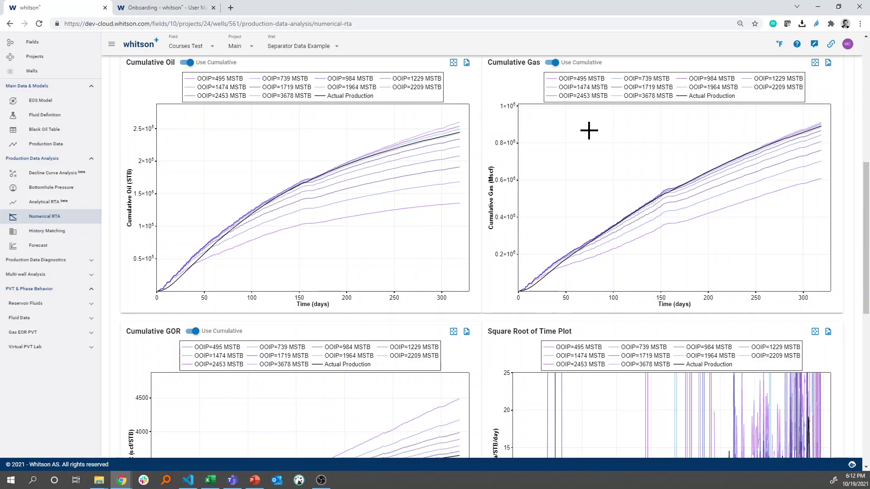
pyautogui.scroll(8, 463, 133)
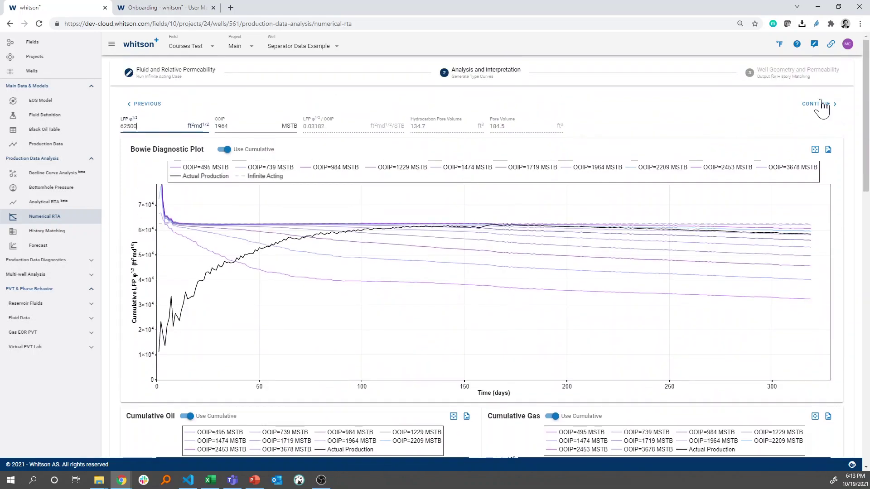
# Open the Well Geometry and Permeability stage and show the workbook's Well Data sheet beside it
pyautogui.click(787, 89)
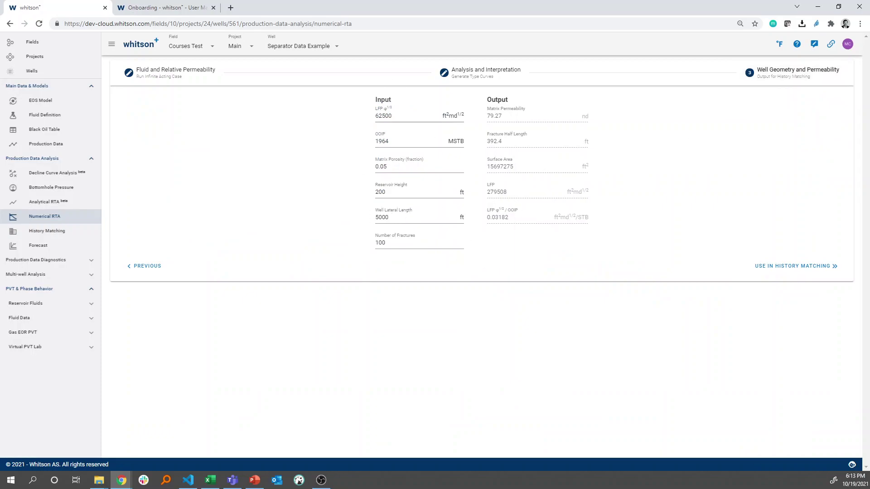
pyautogui.moveTo(398, 167); pyautogui.dragTo(365, 166)
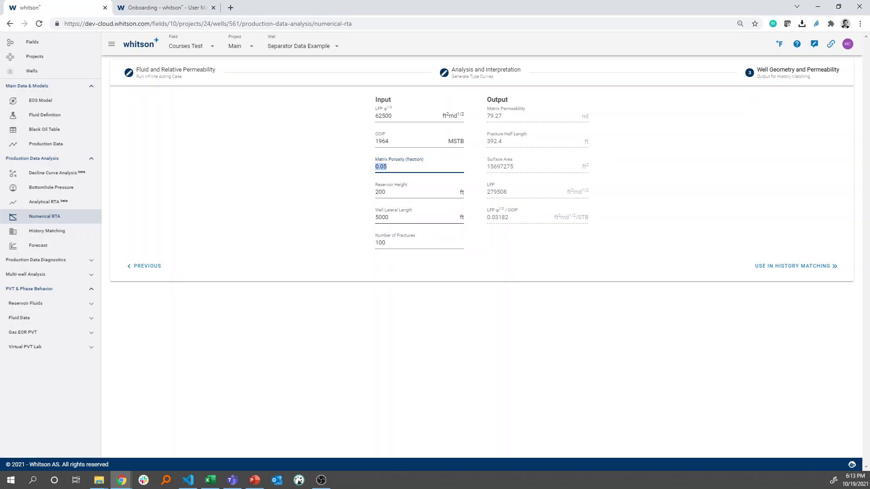
pyautogui.hotkey('alt', 'Tab')
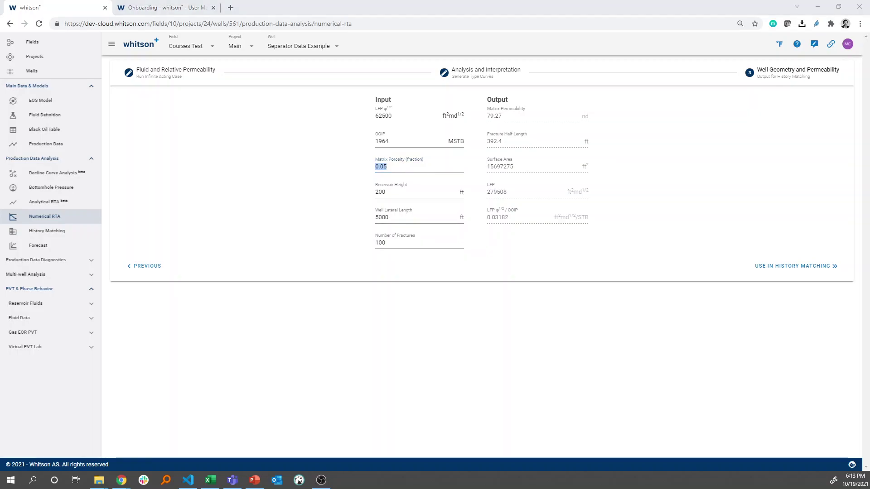
pyautogui.click(278, 188)
pyautogui.press('super+Left')
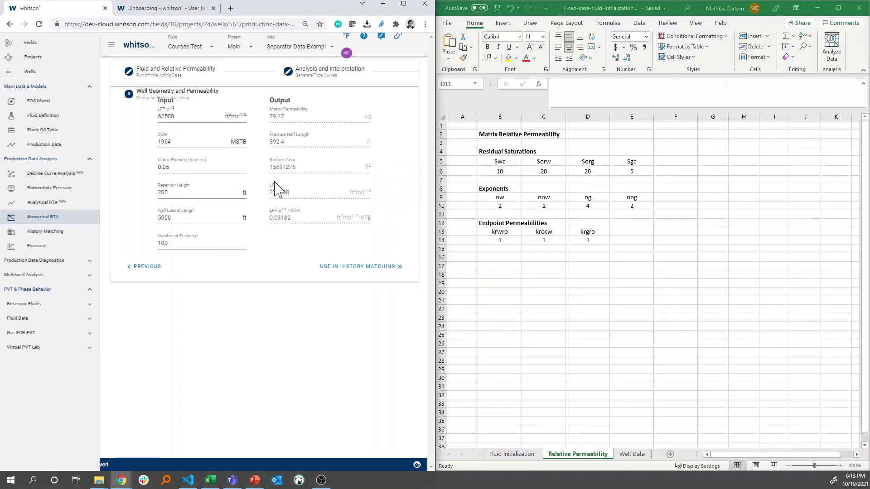
pyautogui.click(633, 454)
pyautogui.click(633, 454)
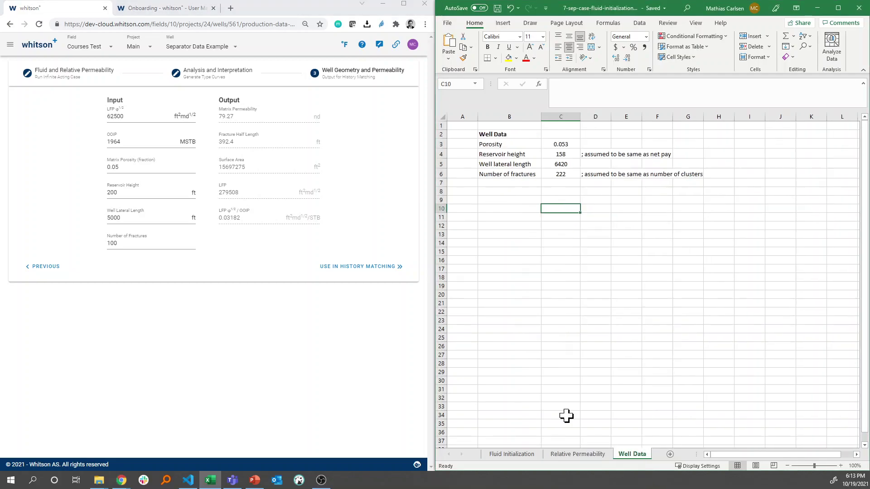
# Set matrix porosity to 0.053, reservoir height to 158 ft, well lateral length to 6420 ft and number of fractures to 222
pyautogui.click(117, 167)
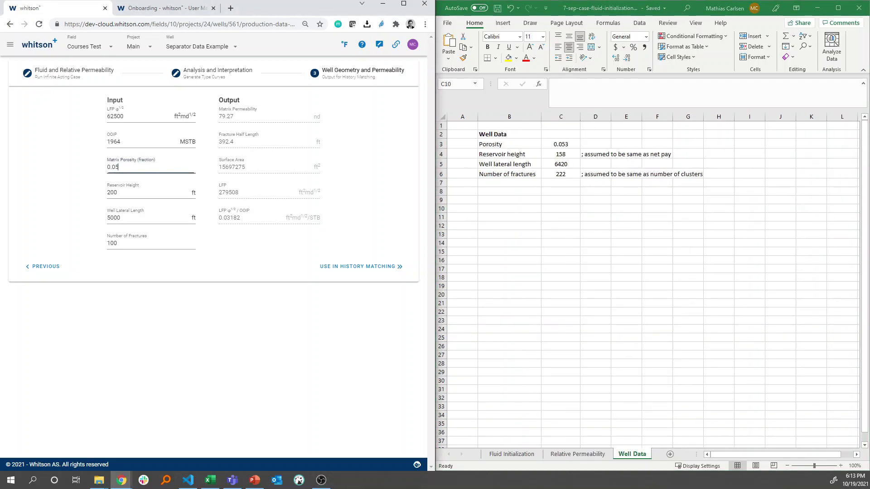
pyautogui.write('3')
pyautogui.click(116, 192)
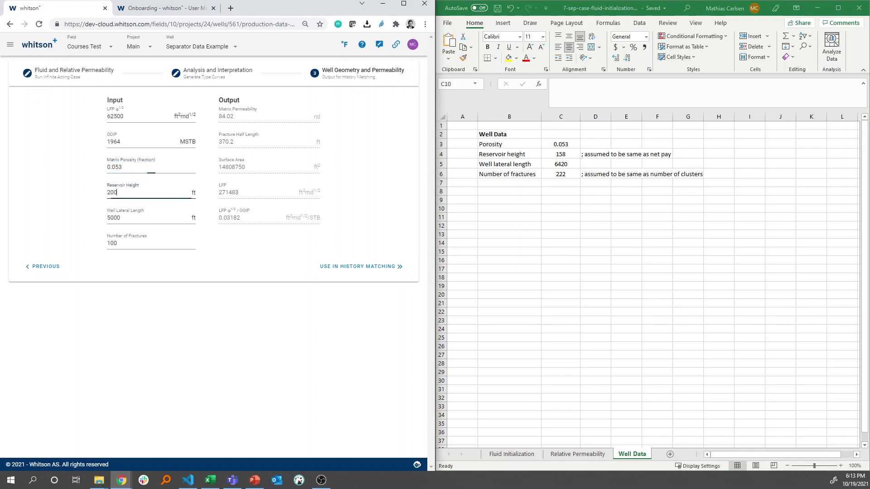
pyautogui.press('BackSpace')
pyautogui.write('158')
pyautogui.press('Tab')
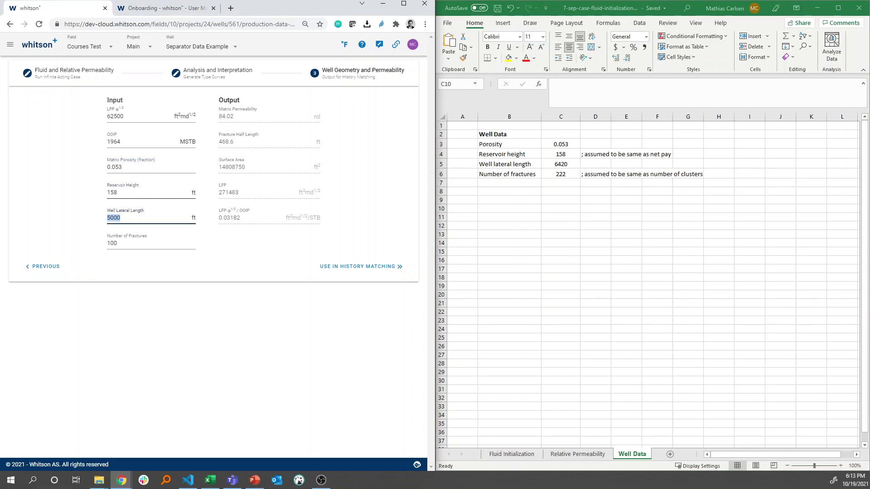
pyautogui.press('Tab')
pyautogui.write('222')
pyautogui.click(219, 271)
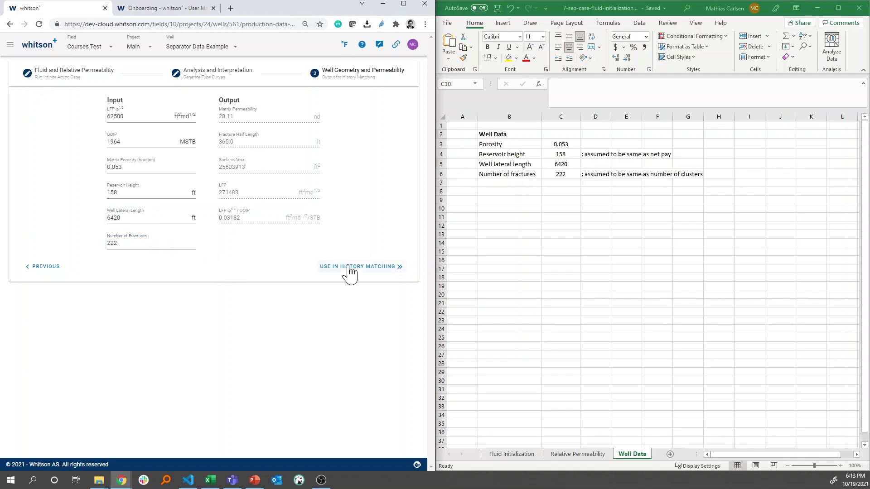
# Transfer the Numerical RTA results to History Matching, overwriting the existing data, and review the transferred well data
pyautogui.click(403, 3)
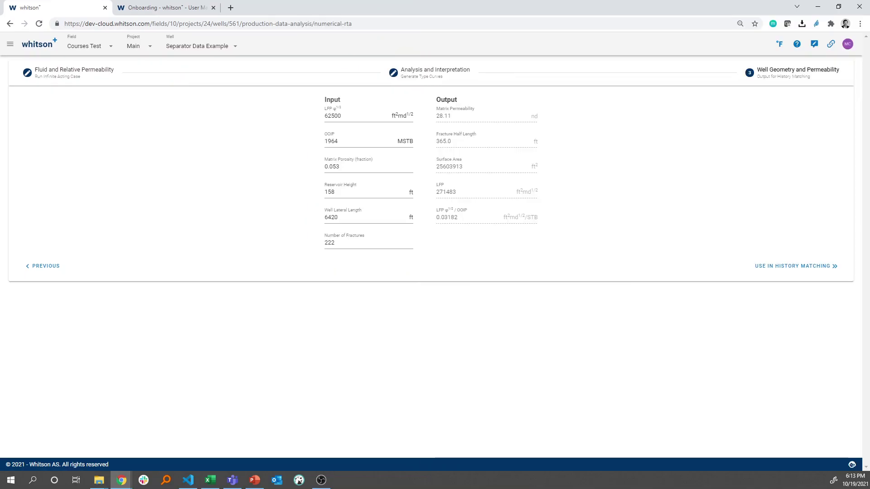
pyautogui.click(793, 267)
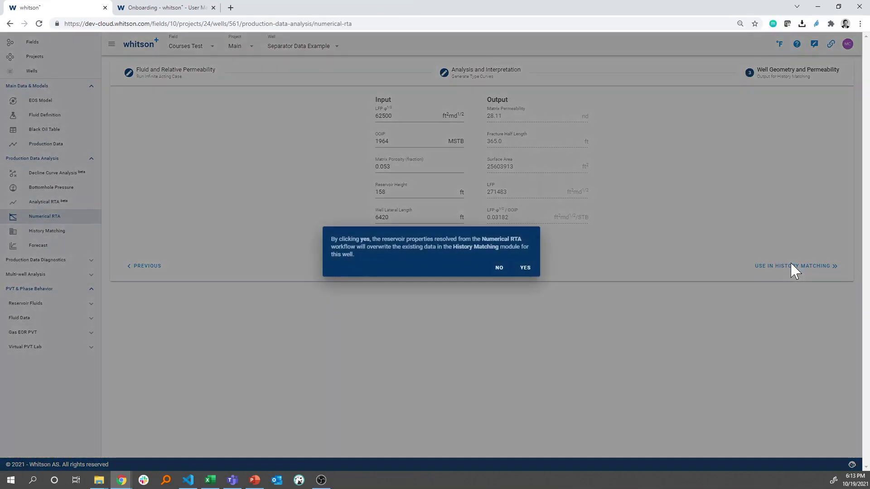
pyautogui.click(533, 270)
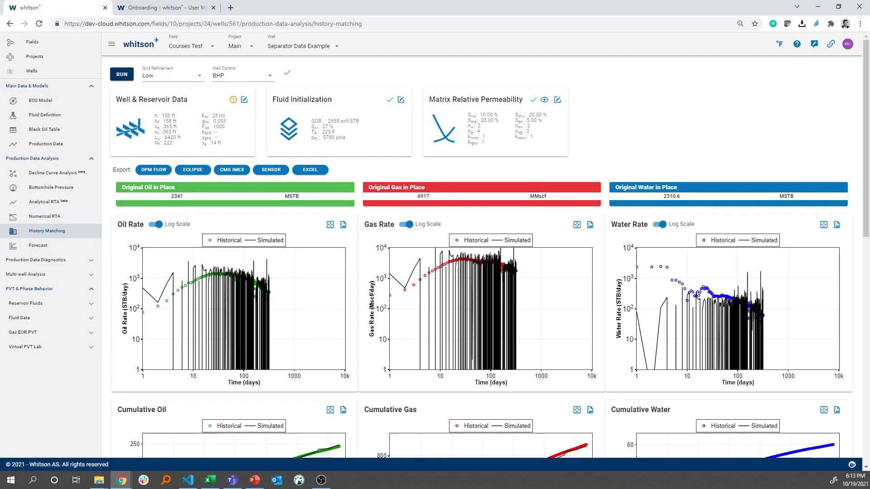
pyautogui.click(244, 100)
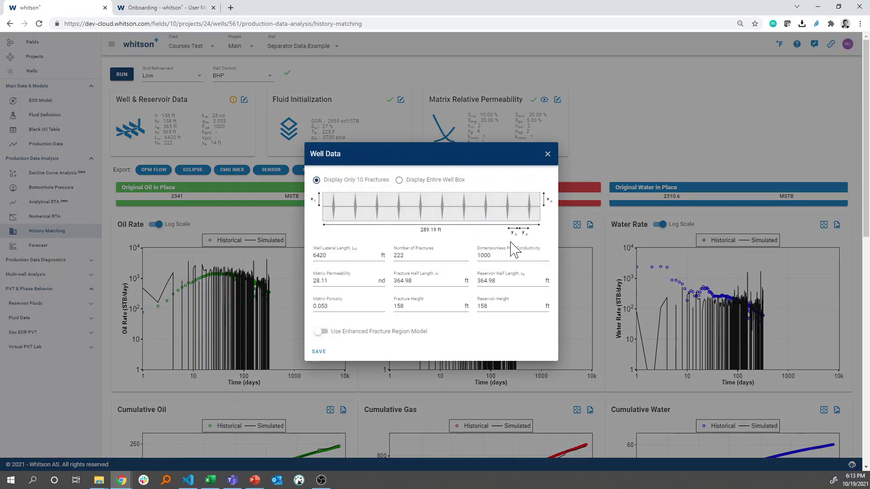
pyautogui.click(549, 155)
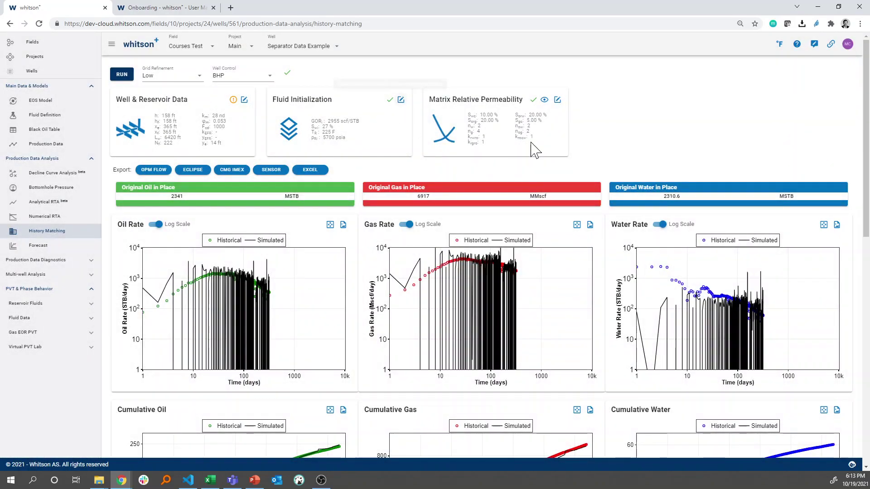
# Compare the historical and simulated rate, cumulative production, diagnostic and bottomhole pressure plots of the BHP-controlled history match
pyautogui.scroll(-7, 533, 149)
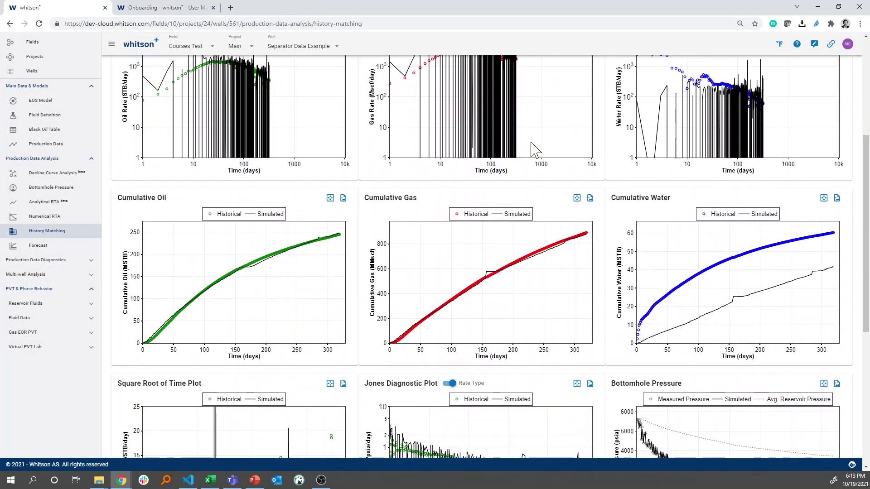
pyautogui.scroll(6, 530, 142)
pyautogui.scroll(-4, 272, 178)
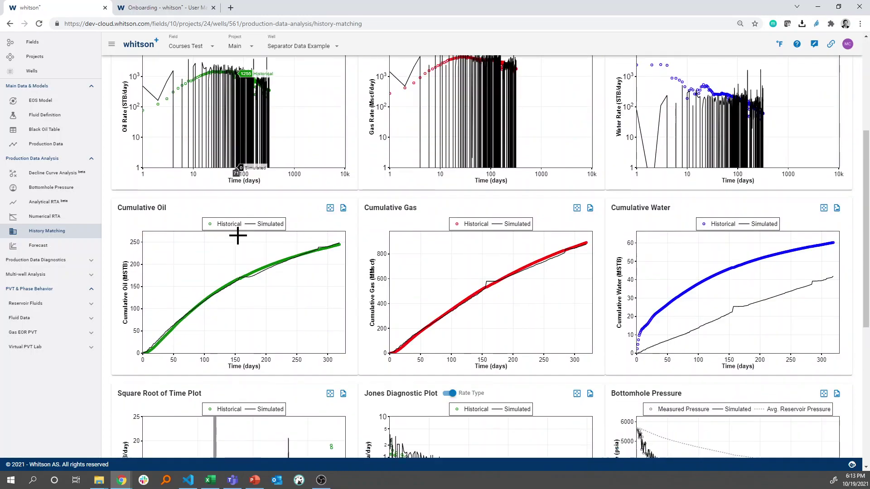
pyautogui.scroll(3, 352, 175)
pyautogui.scroll(-6, 344, 185)
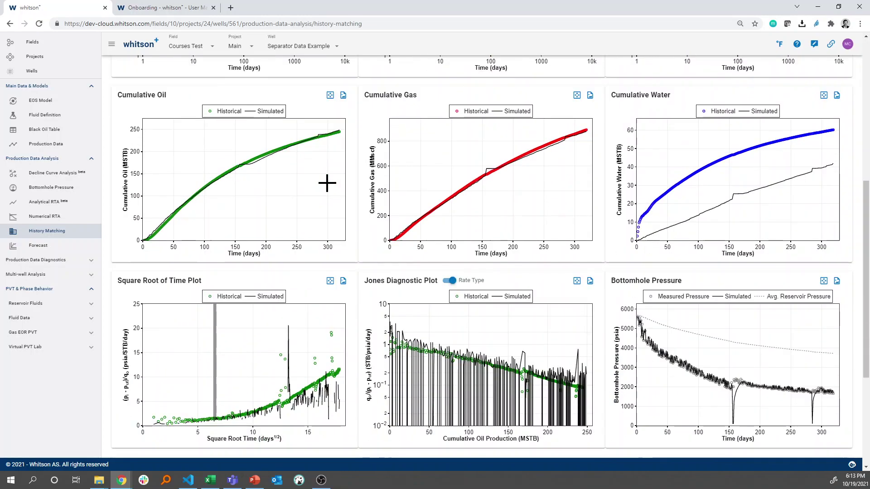
pyautogui.scroll(3, 673, 272)
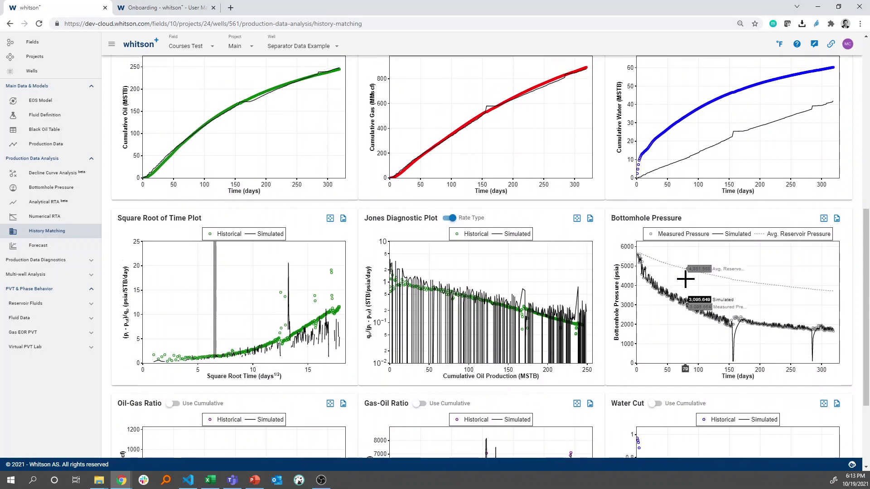
pyautogui.scroll(-1, 652, 307)
pyautogui.scroll(1, 651, 307)
pyautogui.scroll(-1, 652, 308)
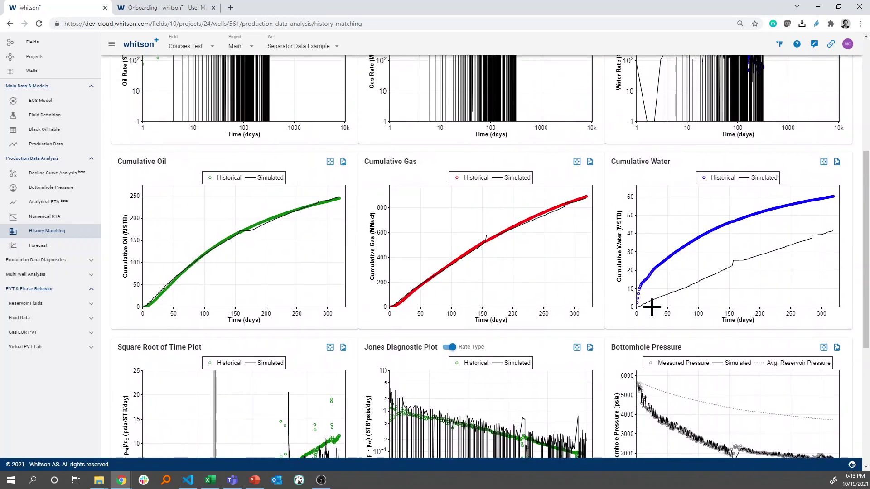
pyautogui.scroll(3, 652, 307)
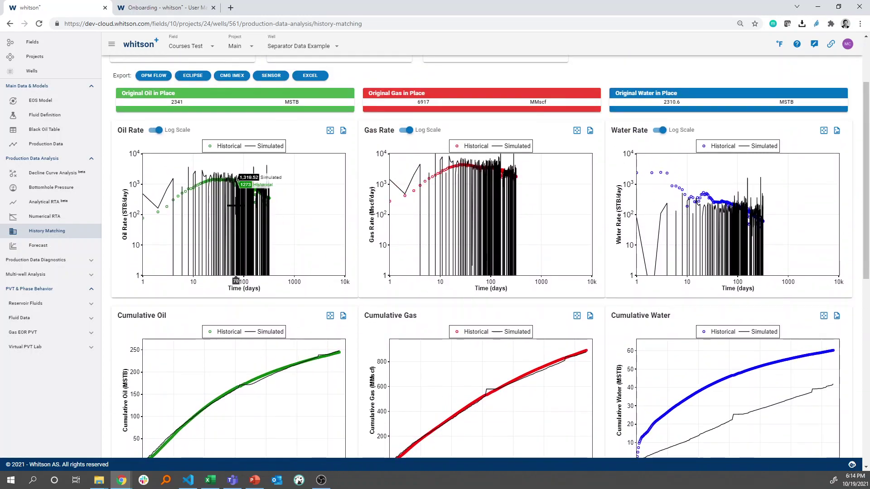
pyautogui.scroll(1, 235, 206)
pyautogui.scroll(-2, 275, 193)
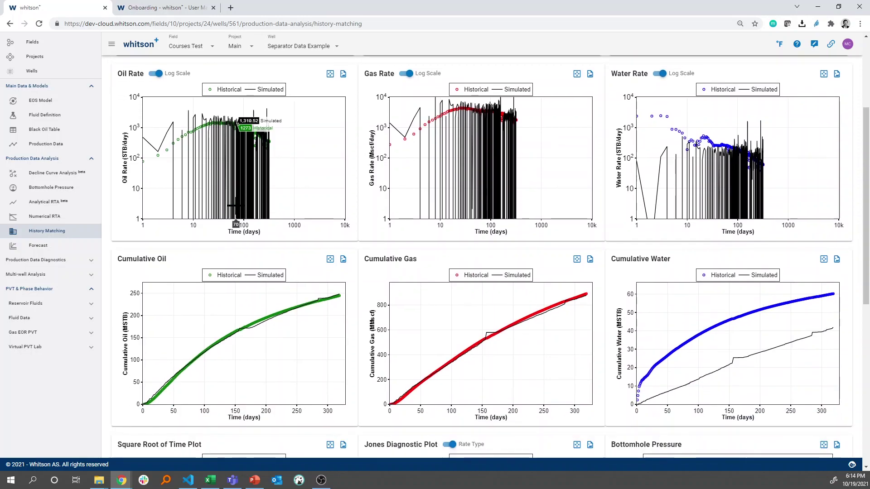
pyautogui.scroll(1, 334, 202)
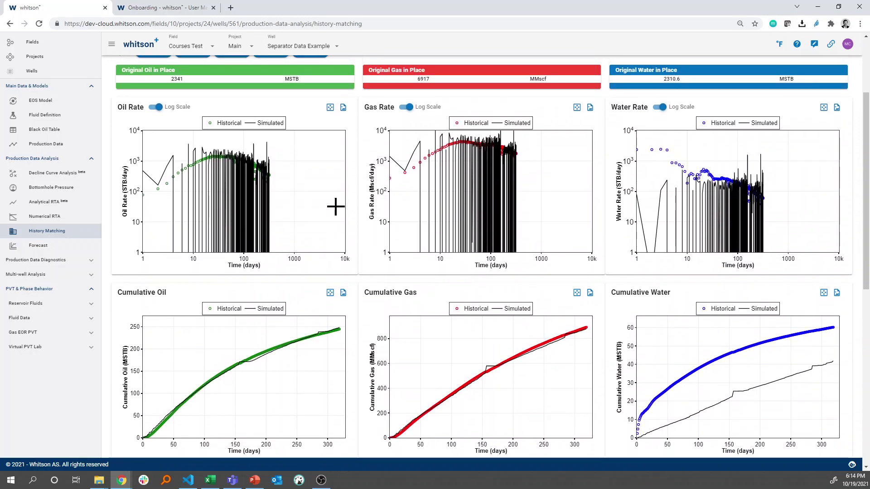
# Set the well control to Oil, run the simulation and check the simulated rates, cumulative volumes and bottomhole pressure against the historical data
pyautogui.scroll(3, 260, 218)
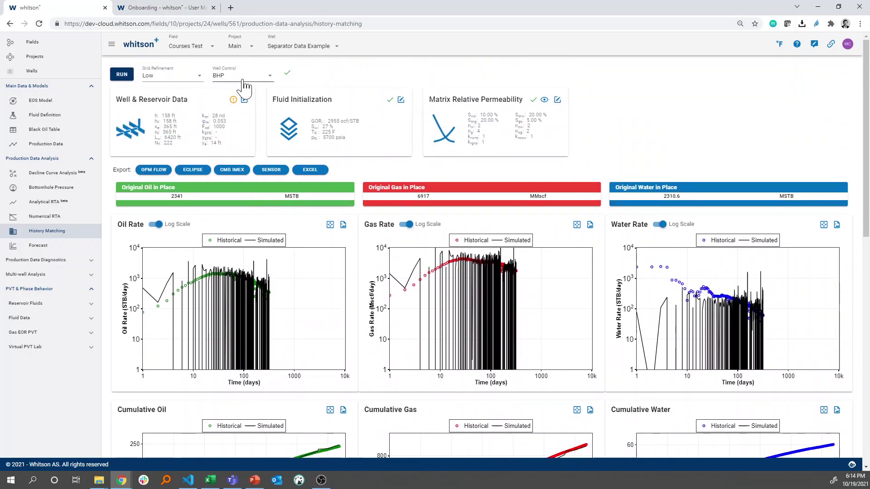
pyautogui.click(245, 85)
pyautogui.click(234, 90)
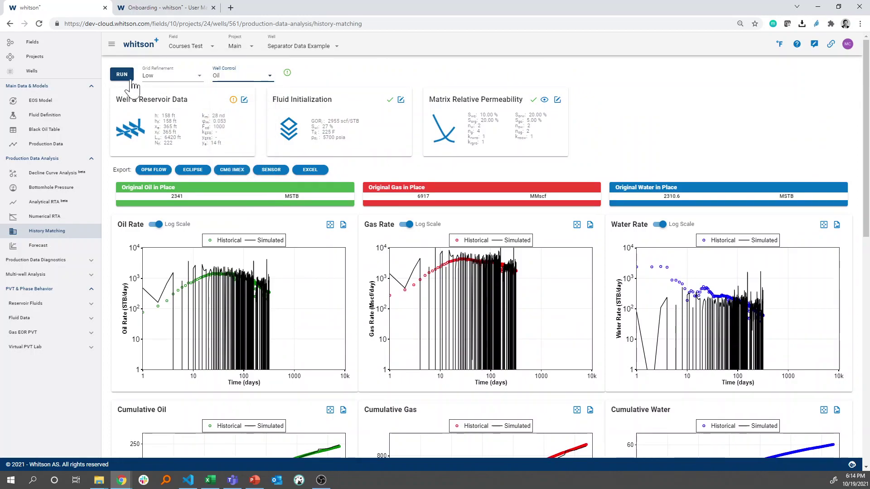
pyautogui.click(122, 75)
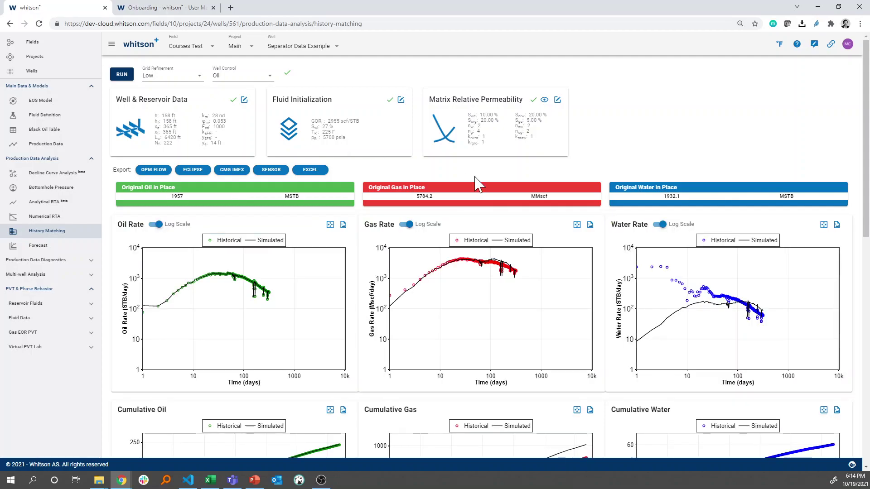
pyautogui.scroll(-5, 417, 295)
pyautogui.scroll(-1, 447, 323)
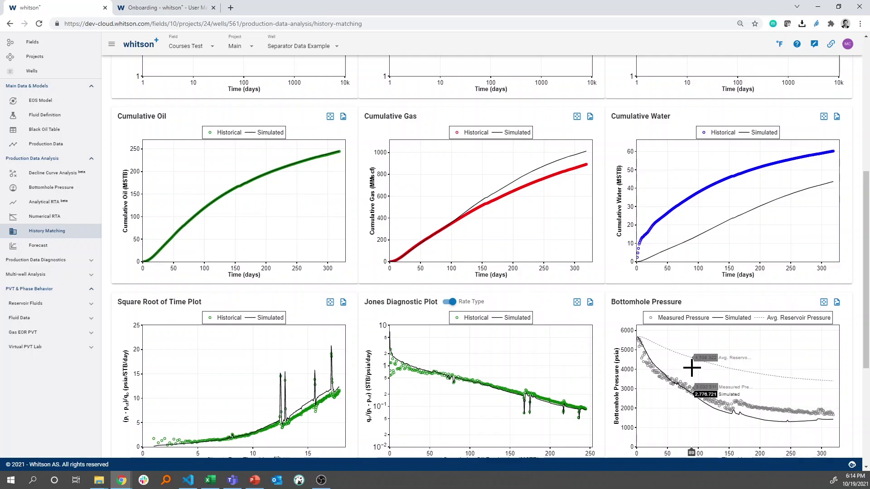
pyautogui.scroll(4, 693, 369)
pyautogui.scroll(2, 534, 336)
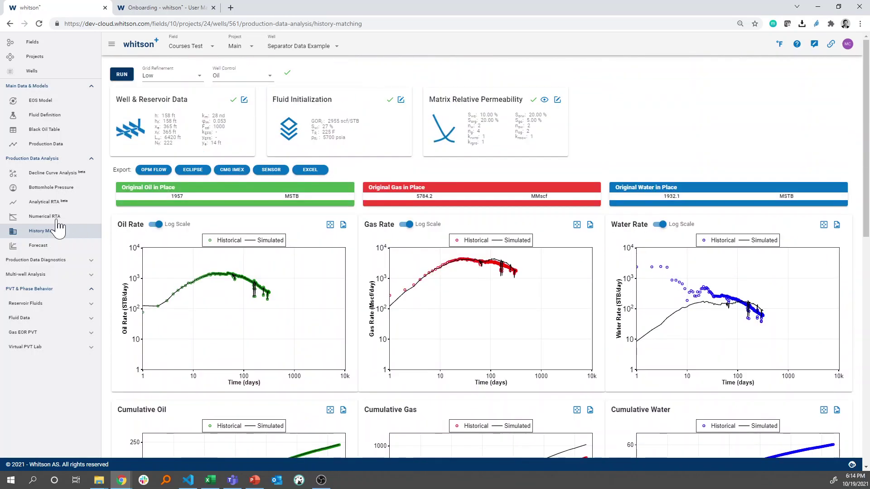